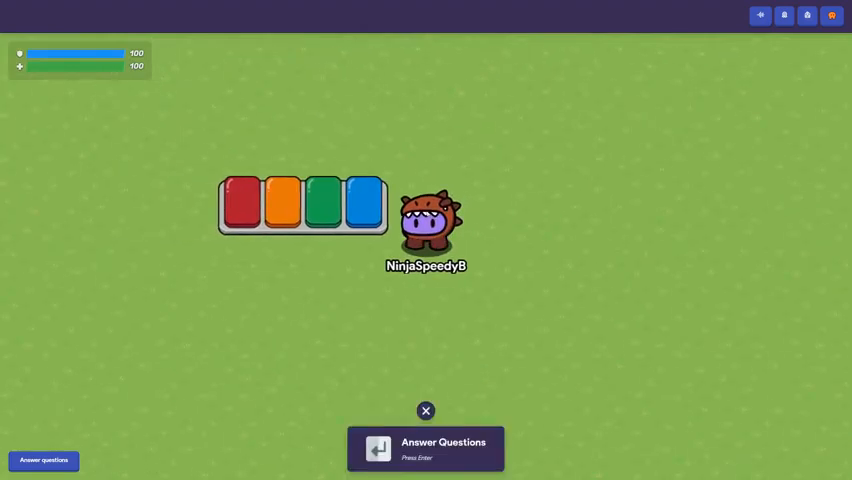
Walk away from the Questioner, call up the questions and answer Panthers correctly
{"action": "key", "text": "Right"}
{"action": "key", "text": "Down"}
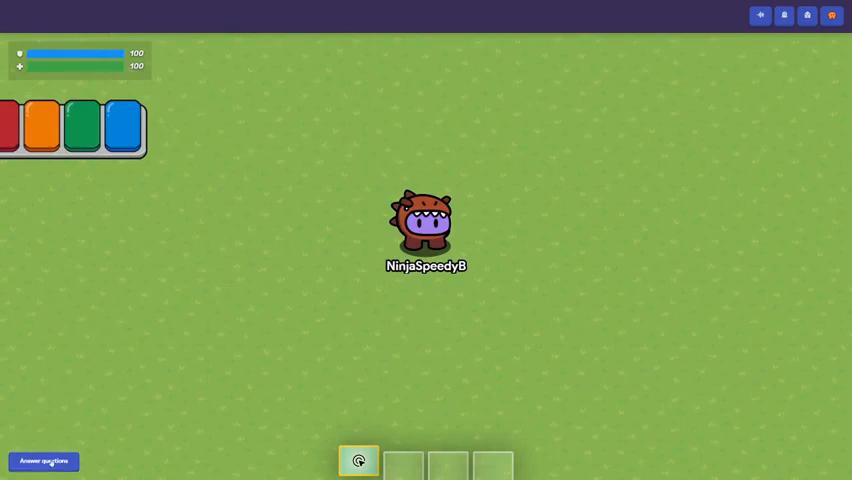
{"action": "left_click", "coordinate": [52, 462]}
{"action": "left_click", "coordinate": [190, 428]}
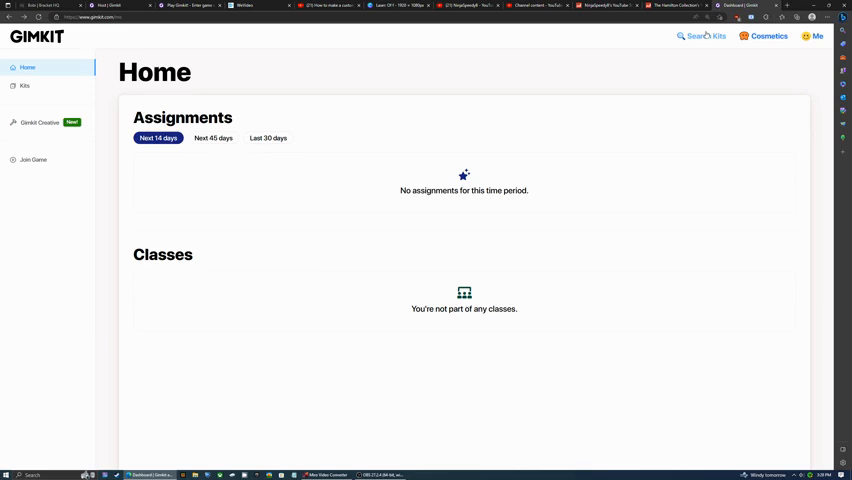
Search kits for 'football teams', open the 64-question kit and select its page URL
{"action": "left_click", "coordinate": [706, 35]}
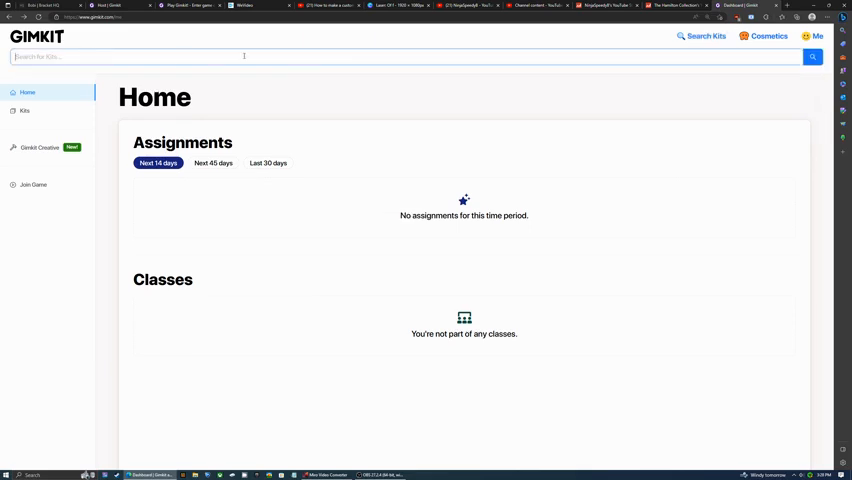
{"action": "type", "text": "footb"}
{"action": "type", "text": "all teams"}
{"action": "key", "text": "Return"}
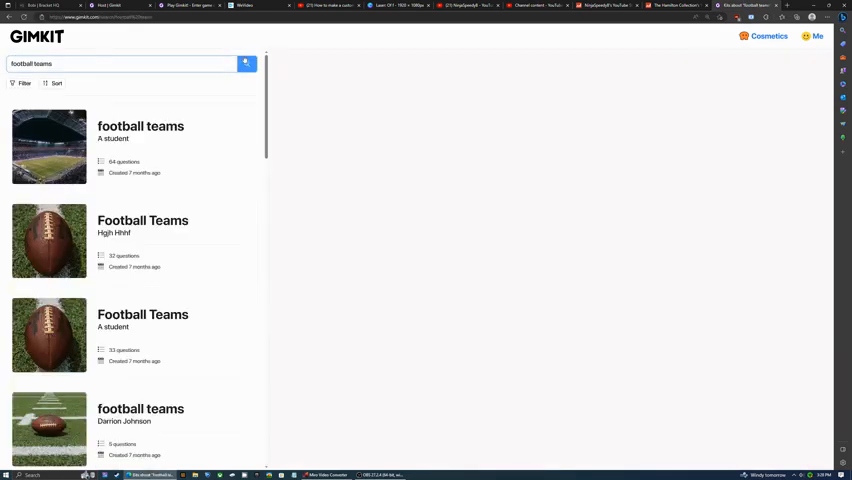
{"action": "left_click", "coordinate": [55, 152]}
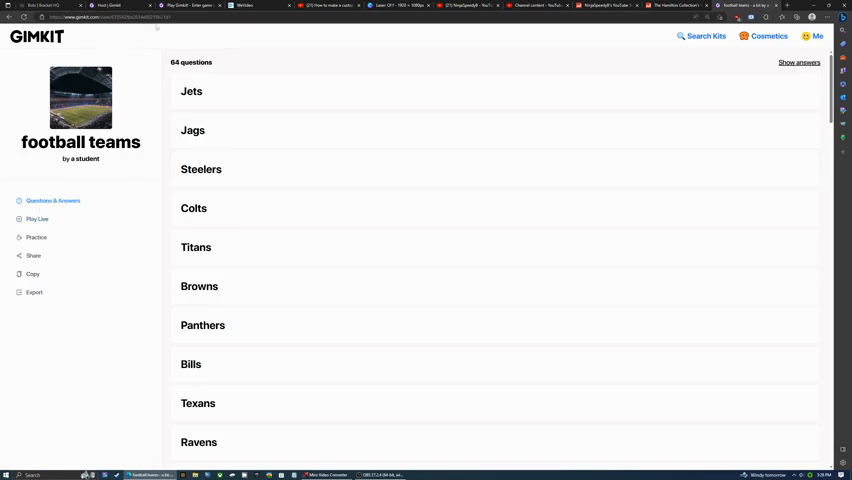
{"action": "left_click", "coordinate": [143, 17]}
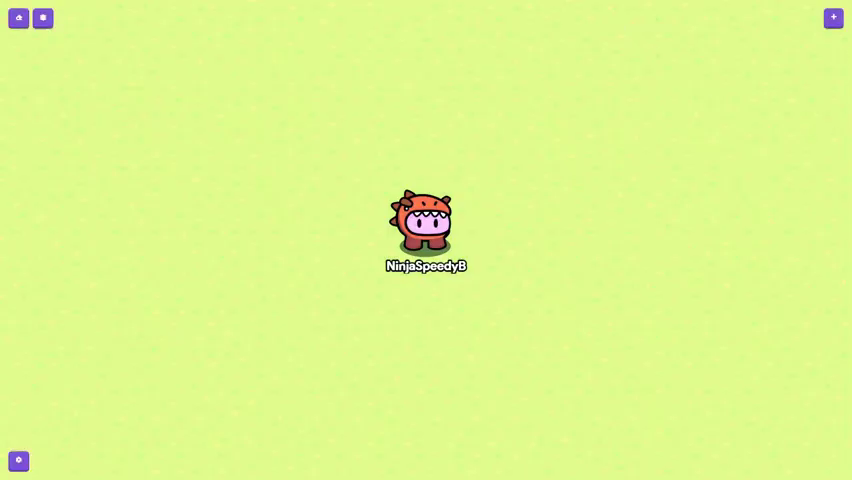
Place a Questioner device above the character and paste the football teams kit link
{"action": "left_click", "coordinate": [831, 17]}
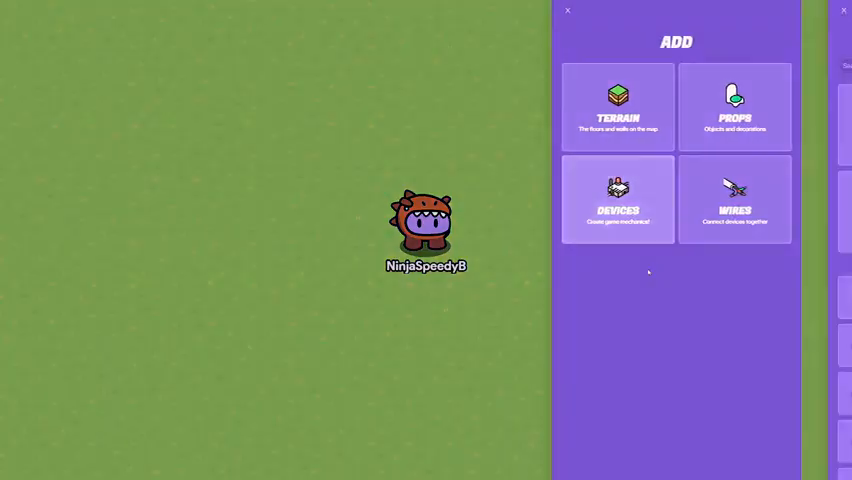
{"action": "left_click", "coordinate": [640, 230]}
{"action": "scroll", "coordinate": [676, 338], "scroll_direction": "down", "scroll_amount": 5}
{"action": "scroll", "coordinate": [676, 338], "scroll_direction": "down", "scroll_amount": 5}
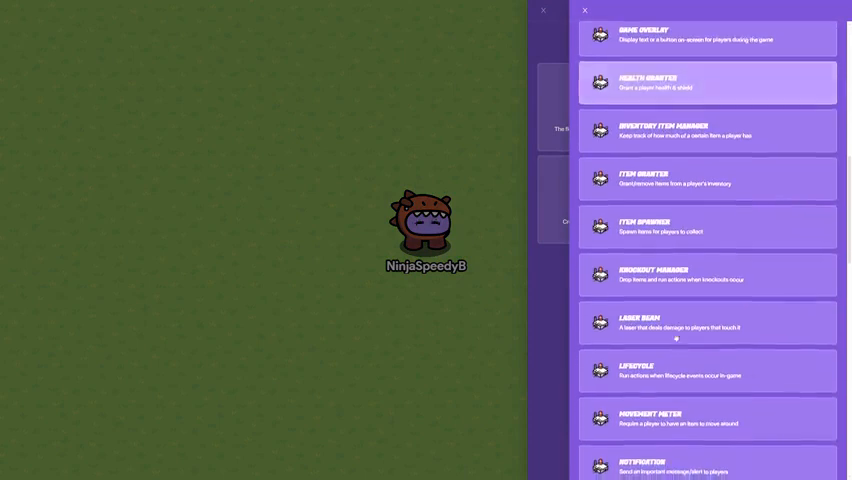
{"action": "scroll", "coordinate": [676, 338], "scroll_direction": "down", "scroll_amount": 3}
{"action": "scroll", "coordinate": [676, 338], "scroll_direction": "down", "scroll_amount": 5}
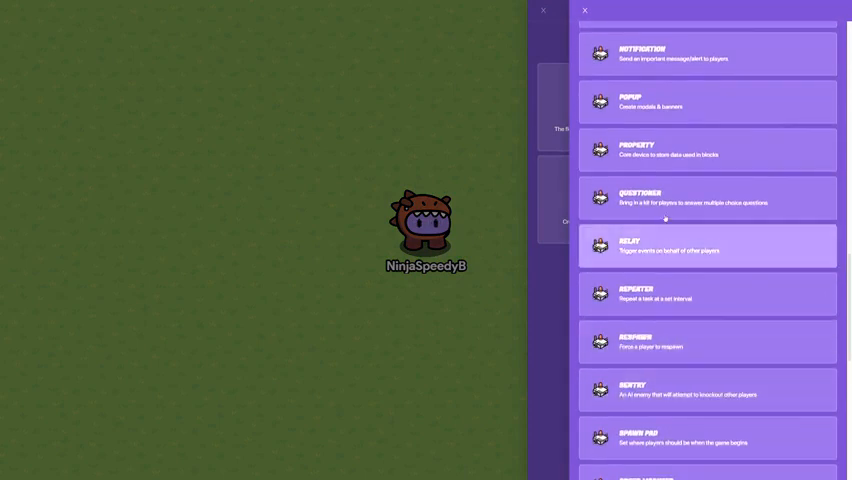
{"action": "left_click", "coordinate": [665, 218]}
{"action": "left_click", "coordinate": [447, 125]}
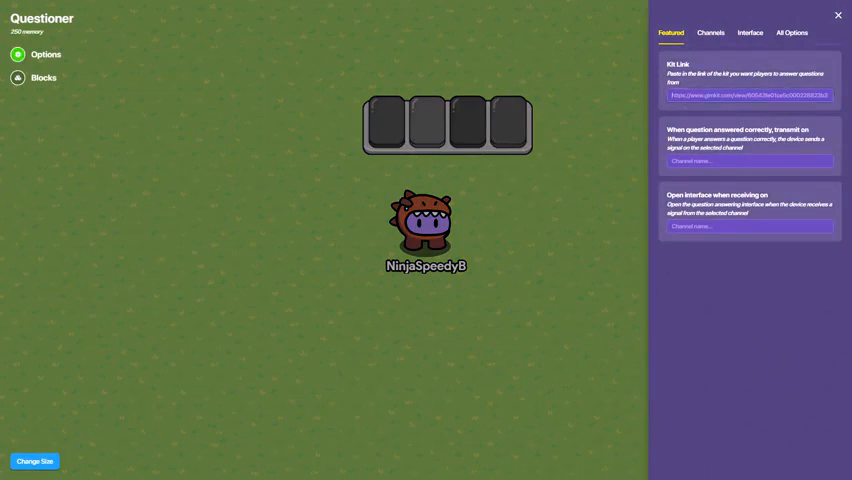
{"action": "type", "text": "https://www.gimkit.com/view/635542fbc2614e00218b21d1"}
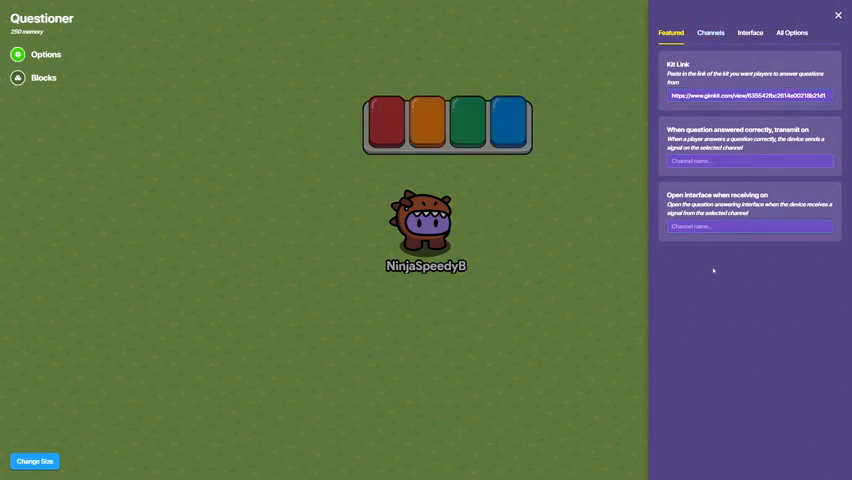
{"action": "type", "text": "Q"}
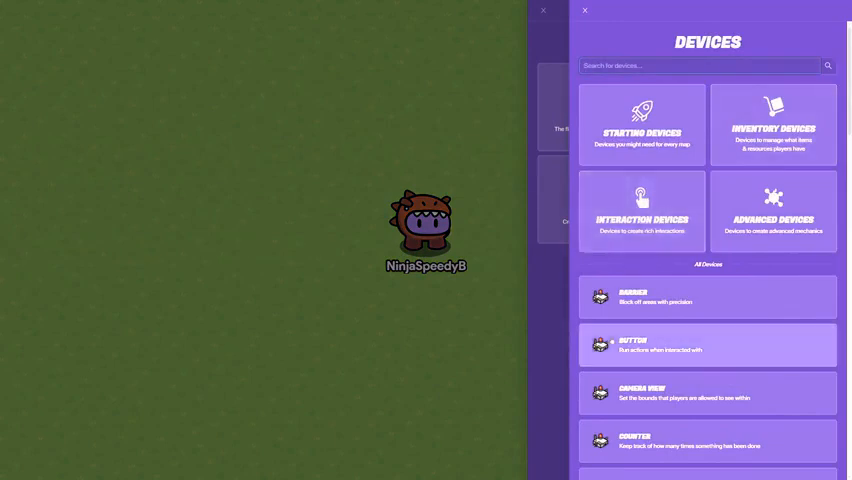
{"action": "scroll", "coordinate": [621, 319], "scroll_direction": "down", "scroll_amount": 10}
Add a Game Overlay device set to type Button in the Bottom Left position
{"action": "left_click", "coordinate": [601, 118]}
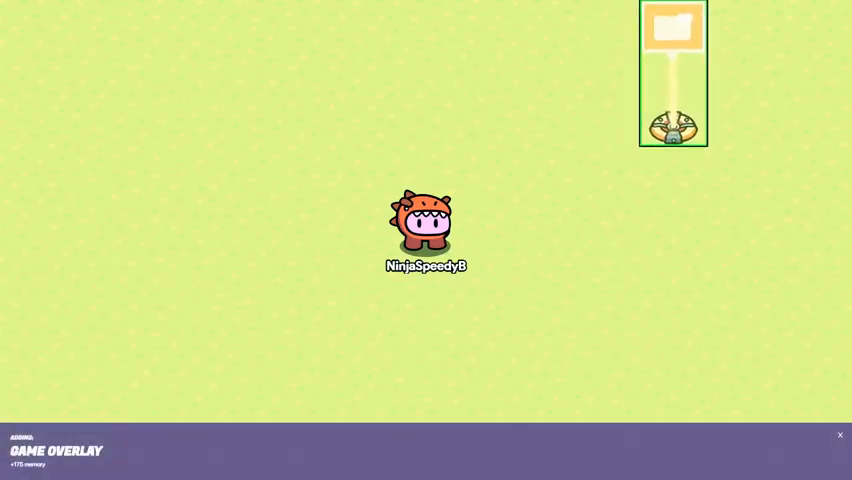
{"action": "left_click", "coordinate": [745, 87]}
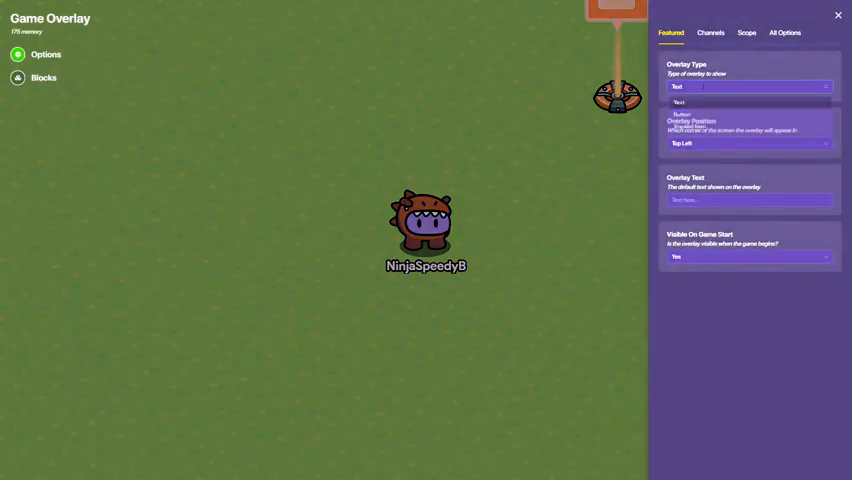
{"action": "left_click", "coordinate": [700, 117]}
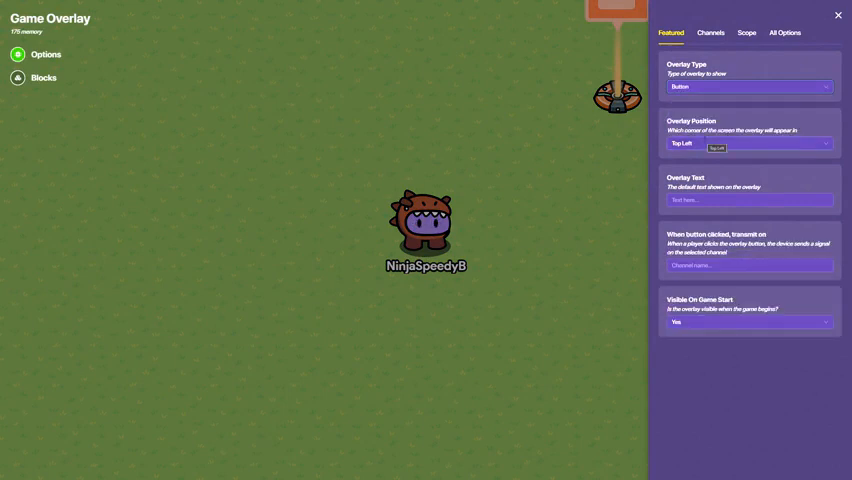
{"action": "left_click", "coordinate": [708, 143]}
{"action": "left_click", "coordinate": [702, 186]}
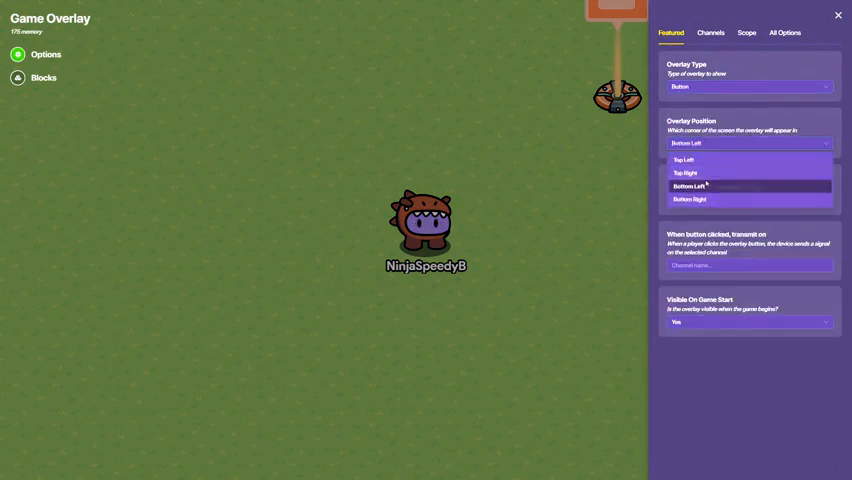
Label the overlay 'Answer questions' and make it transmit on the Question open channel
{"action": "left_click", "coordinate": [710, 200]}
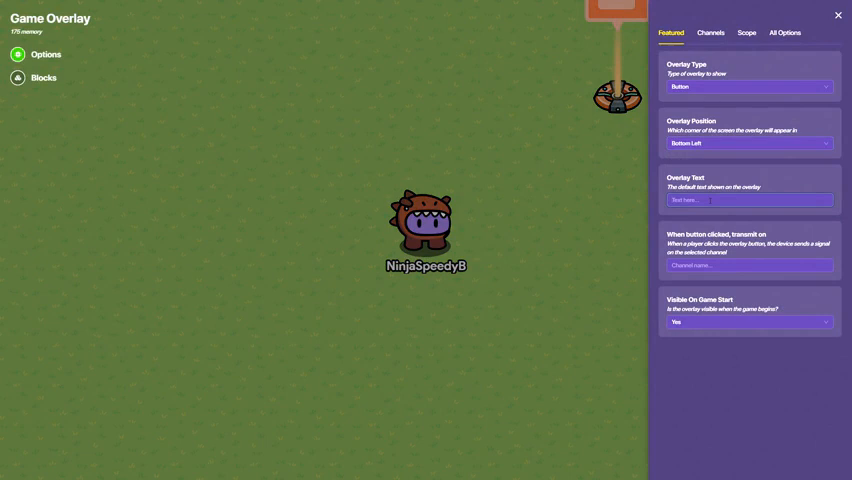
{"action": "type", "text": "Asw"}
{"action": "key", "text": "BackSpace"}
{"action": "key", "text": "BackSpace"}
{"action": "left_click", "coordinate": [760, 268]}
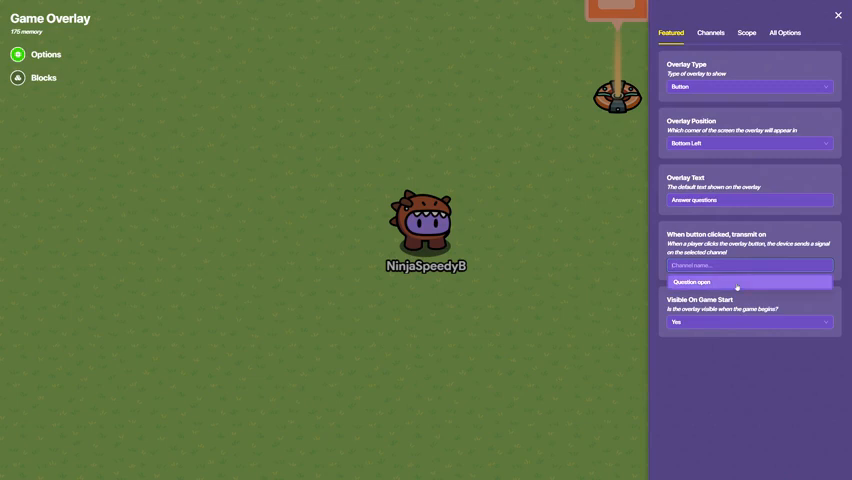
{"action": "left_click", "coordinate": [737, 283]}
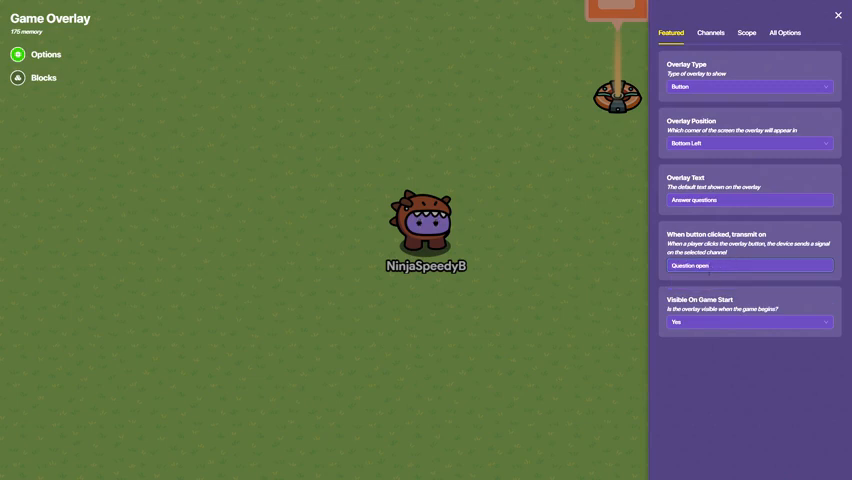
{"action": "left_click", "coordinate": [838, 15]}
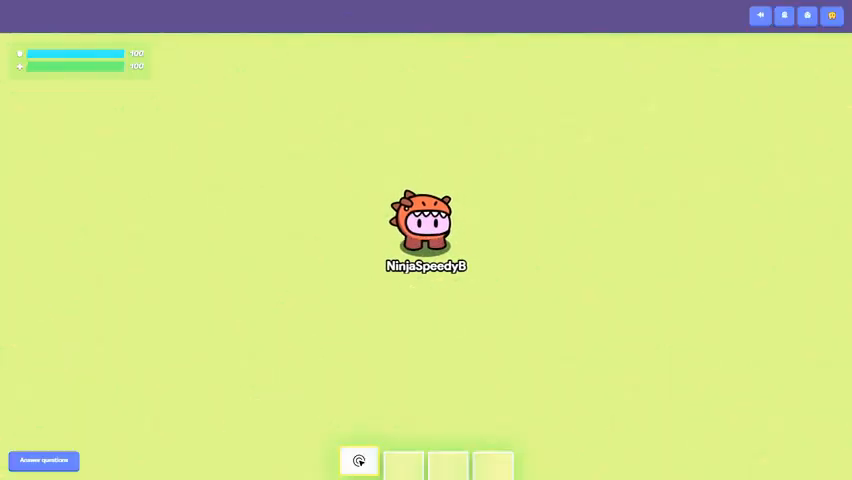
Use the Answer questions button, answer Broncos for Denver, then close the question window
{"action": "left_click", "coordinate": [40, 467]}
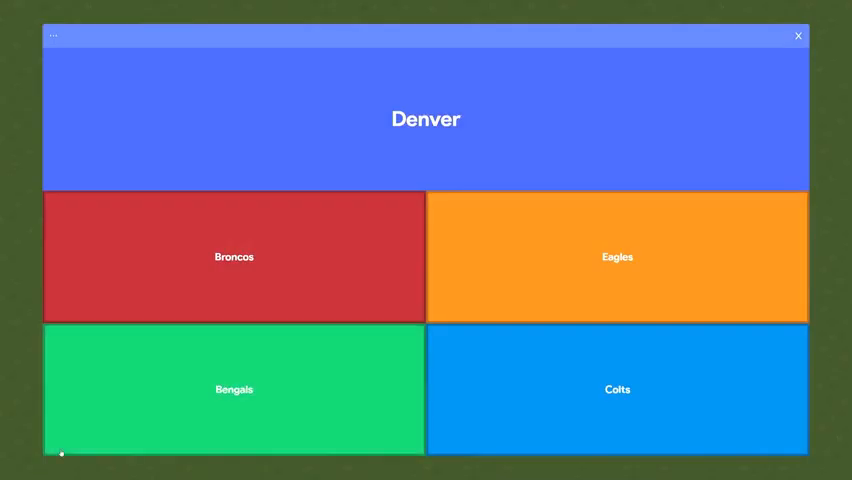
{"action": "left_click", "coordinate": [223, 272]}
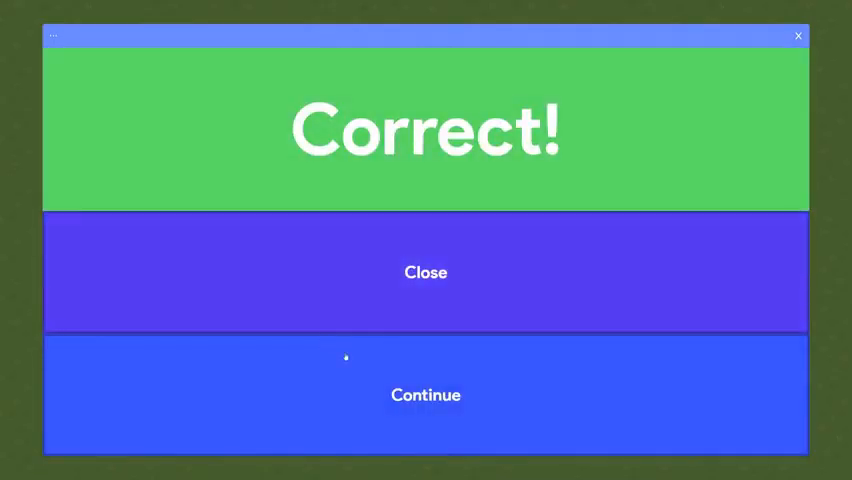
{"action": "left_click", "coordinate": [346, 355]}
{"action": "key", "text": "Escape"}
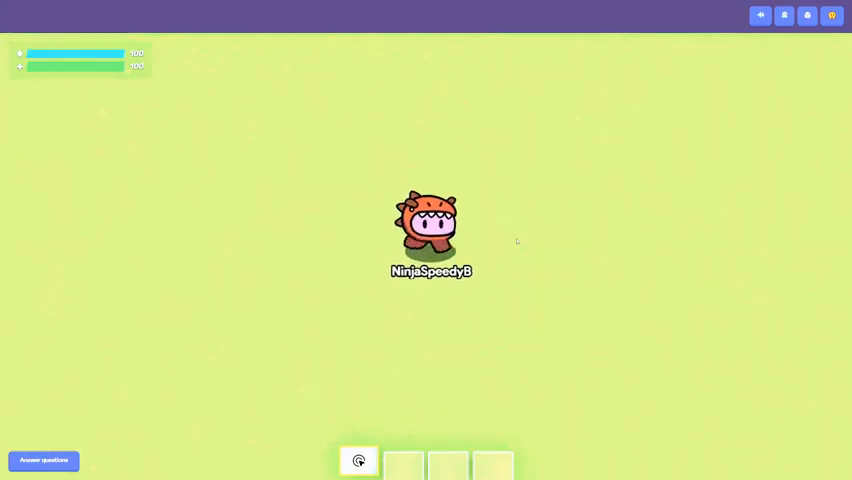
Walk the character around the map with the W, A and D keys
{"action": "key", "text": "w"}
{"action": "key", "text": "a"}
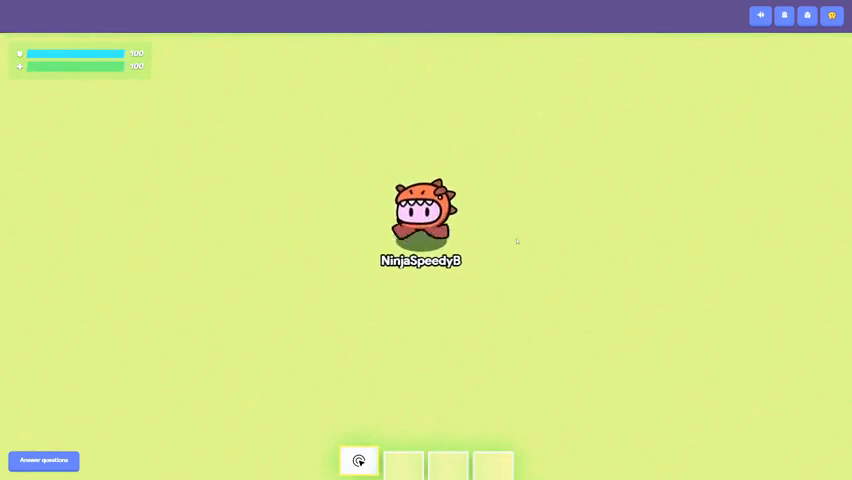
{"action": "key", "text": "d"}
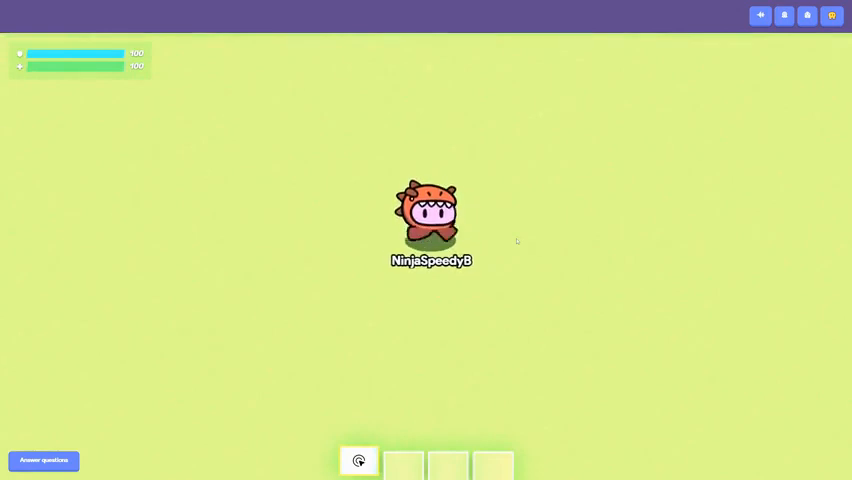